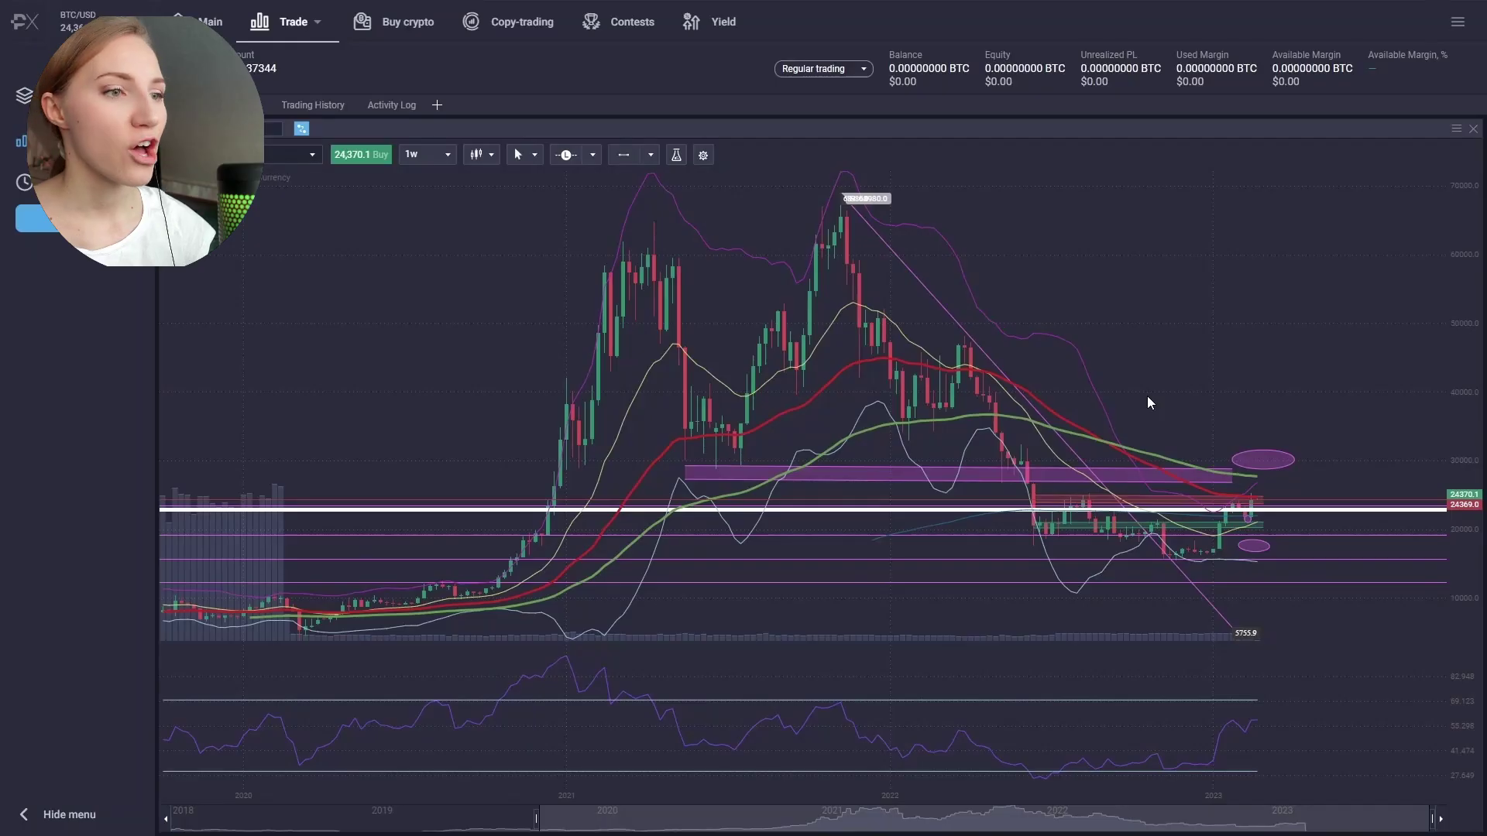
- Zoom into the recent weekly candles and select the upper purple ellipse drawing
scroll(1147, 397, "up", 5)
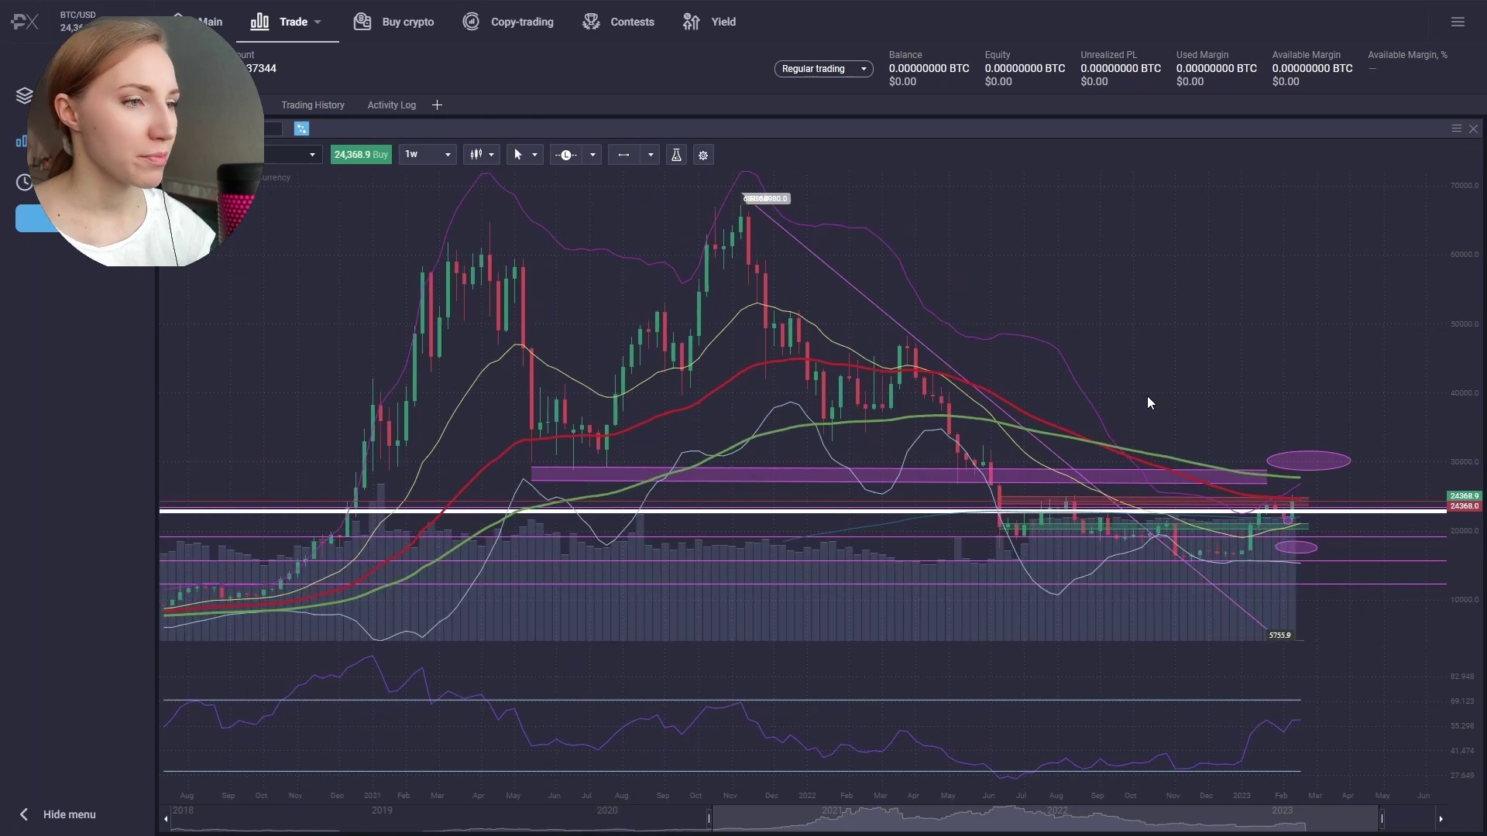
scroll(1178, 455, "up", 4)
left_click_drag(1172, 455, 876, 457)
scroll(1112, 531, "up", 4)
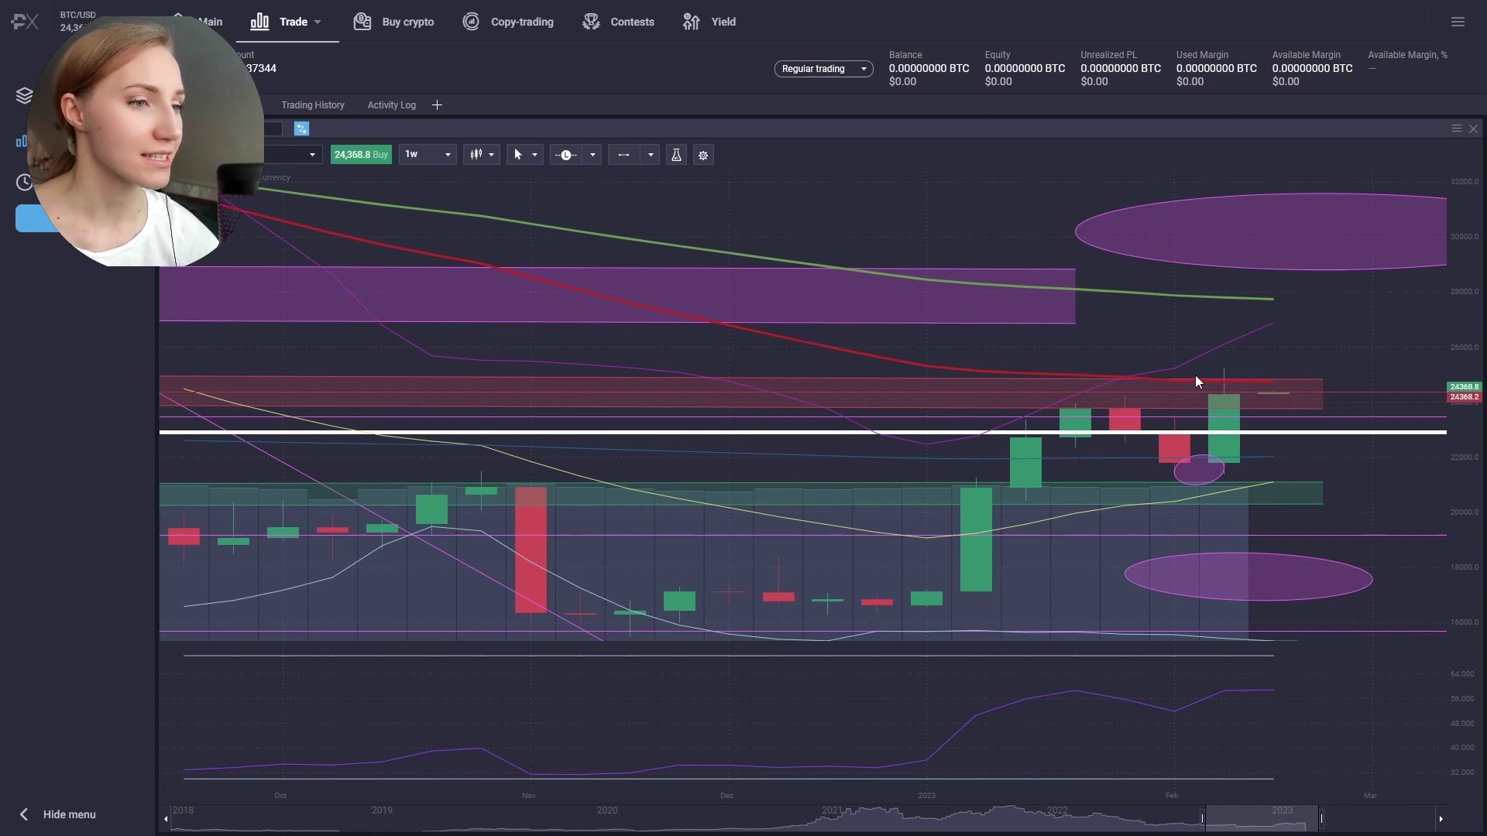
scroll(1239, 388, "up", 2)
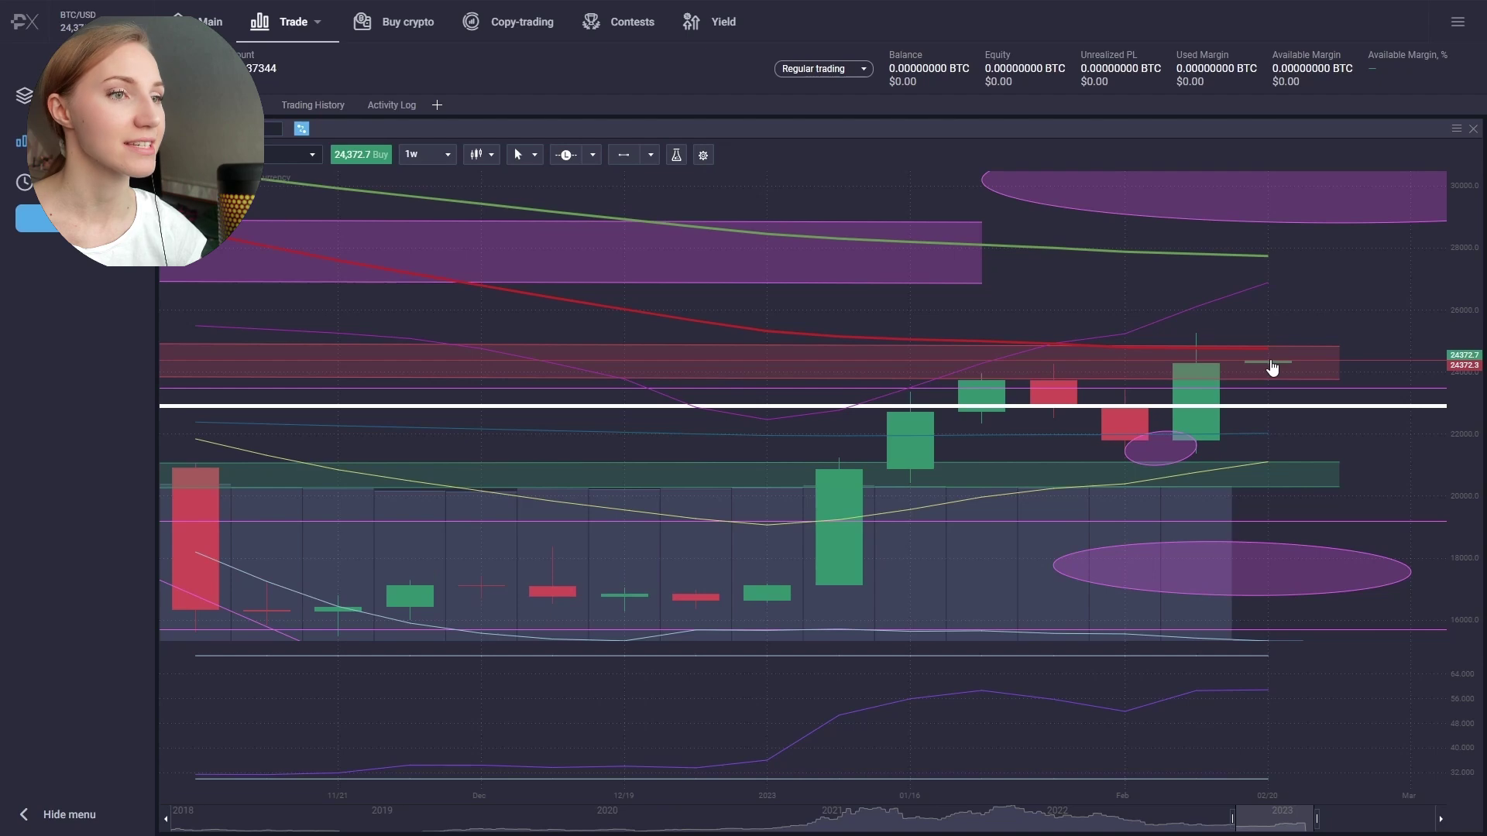
scroll(1261, 283, "down", 2)
left_click(1281, 258)
- Zoom back out and pan the weekly chart across earlier history through 2023
scroll(1236, 280, "down", 5)
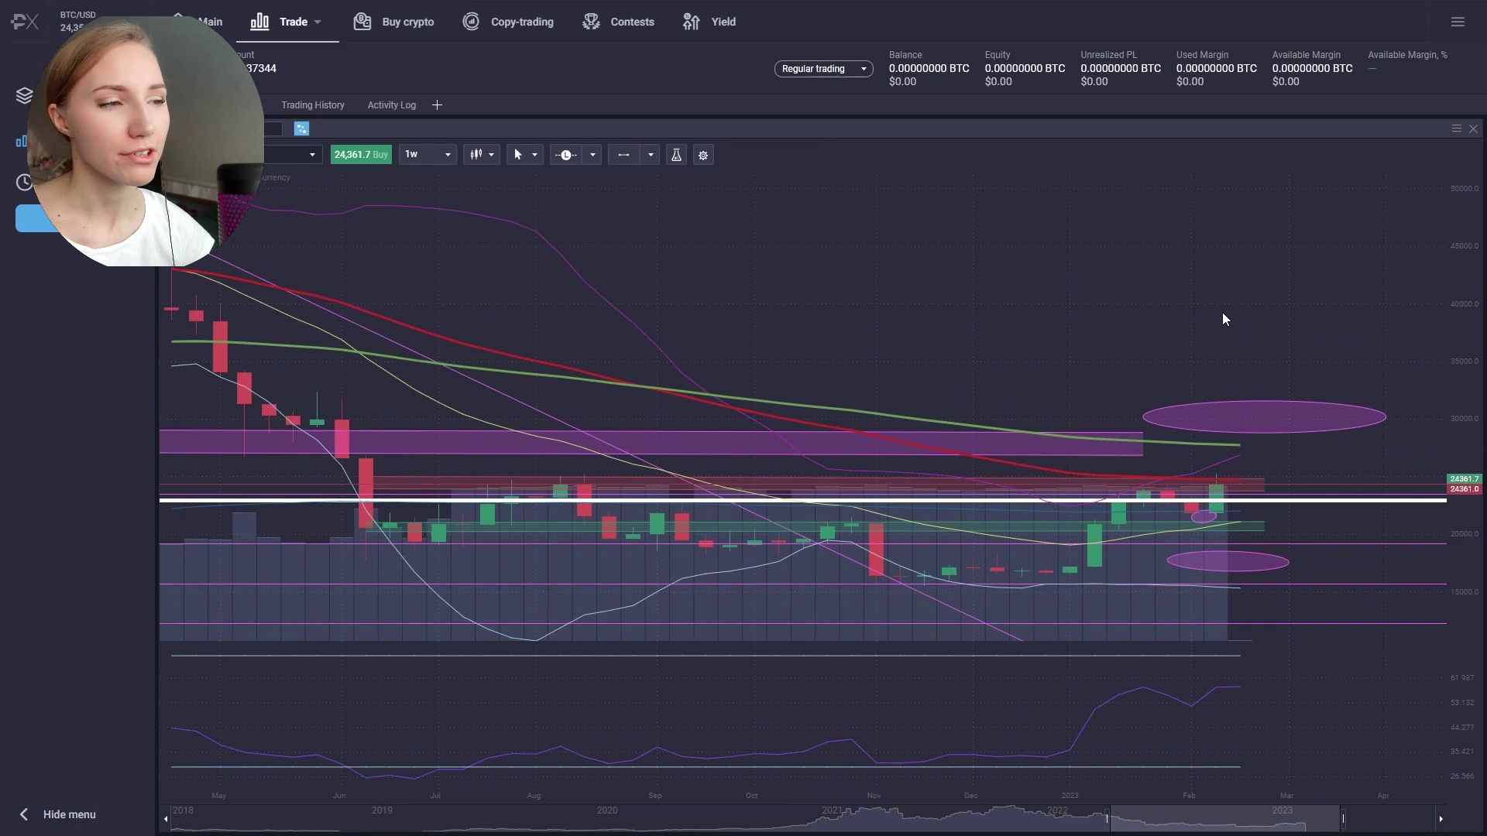
scroll(937, 399, "left", 5)
left_click_drag(905, 323, 1075, 321)
left_click_drag(1303, 360, 1089, 364)
left_click_drag(803, 312, 1082, 315)
scroll(1138, 322, "up", 10)
scroll(996, 475, "up", 4)
left_click(430, 157)
- Switch the chart to 1d candles, zoom in, and select the small purple ellipse
left_click(410, 311)
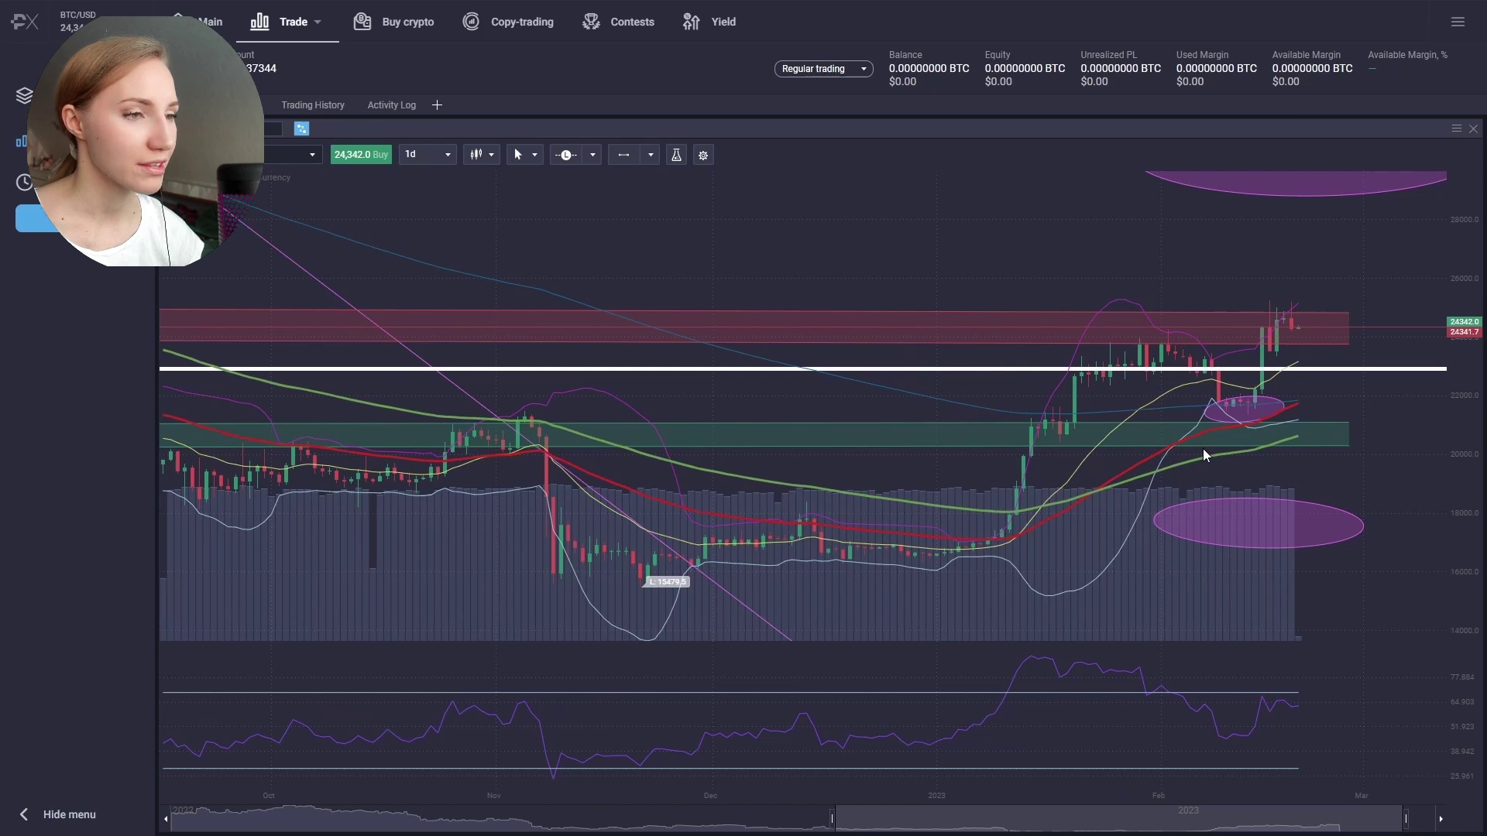
scroll(1202, 448, "up", 3)
scroll(1309, 297, "up", 1)
left_click(1229, 356)
scroll(1302, 361, "up", 1)
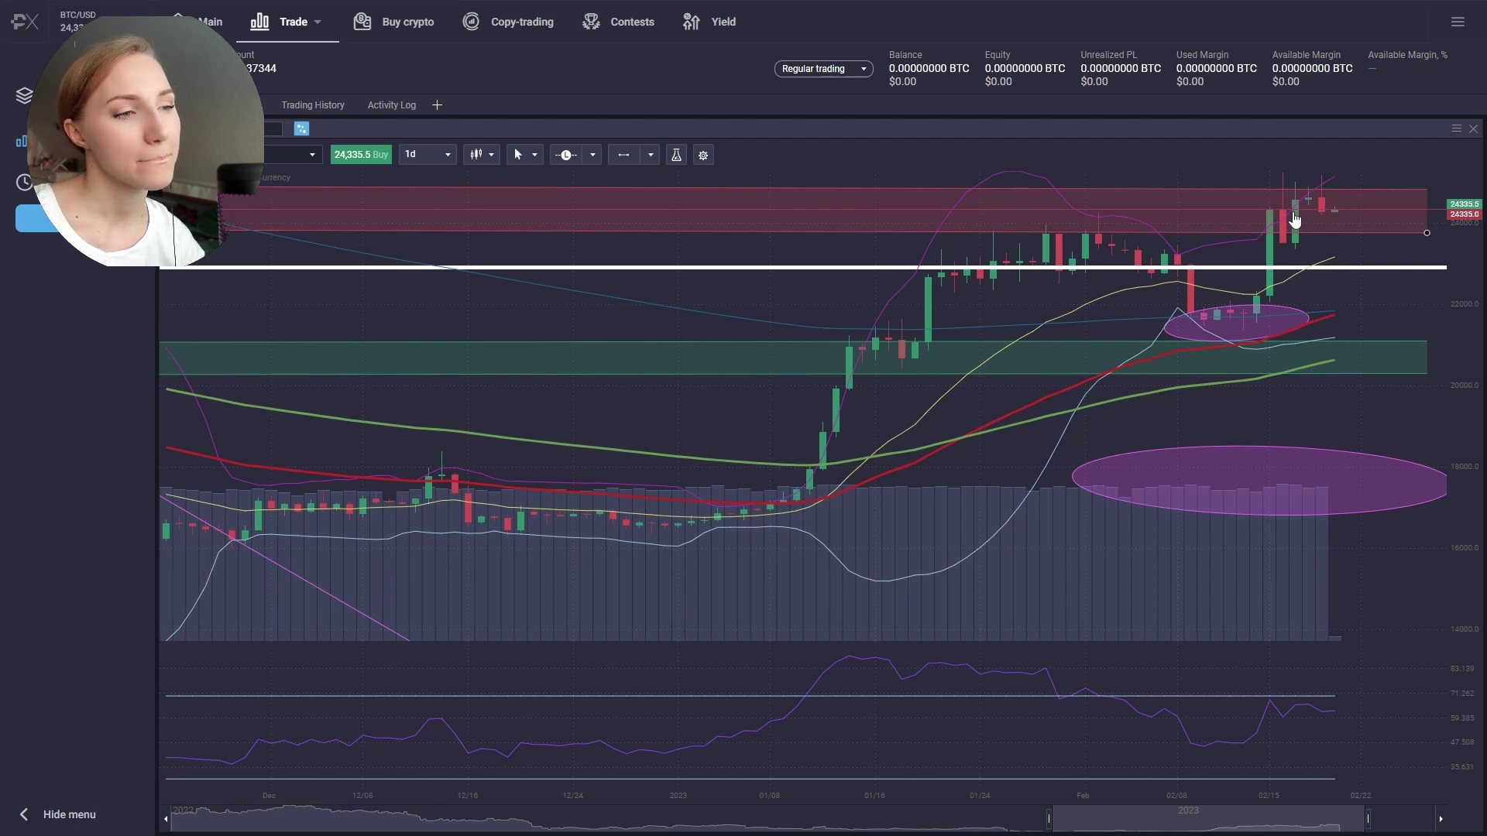
scroll(759, 304, "down", 5)
- Pan the daily chart back to June–October, then forward to November–March, and zoom in
left_click_drag(574, 362, 929, 364)
left_click_drag(410, 279, 701, 375)
left_click_drag(487, 365, 645, 403)
left_click_drag(1159, 386, 526, 348)
left_click_drag(1086, 299, 554, 264)
left_click_drag(1262, 243, 867, 233)
scroll(1197, 194, "up", 2)
scroll(1140, 354, "up", 3)
scroll(1127, 352, "up", 2)
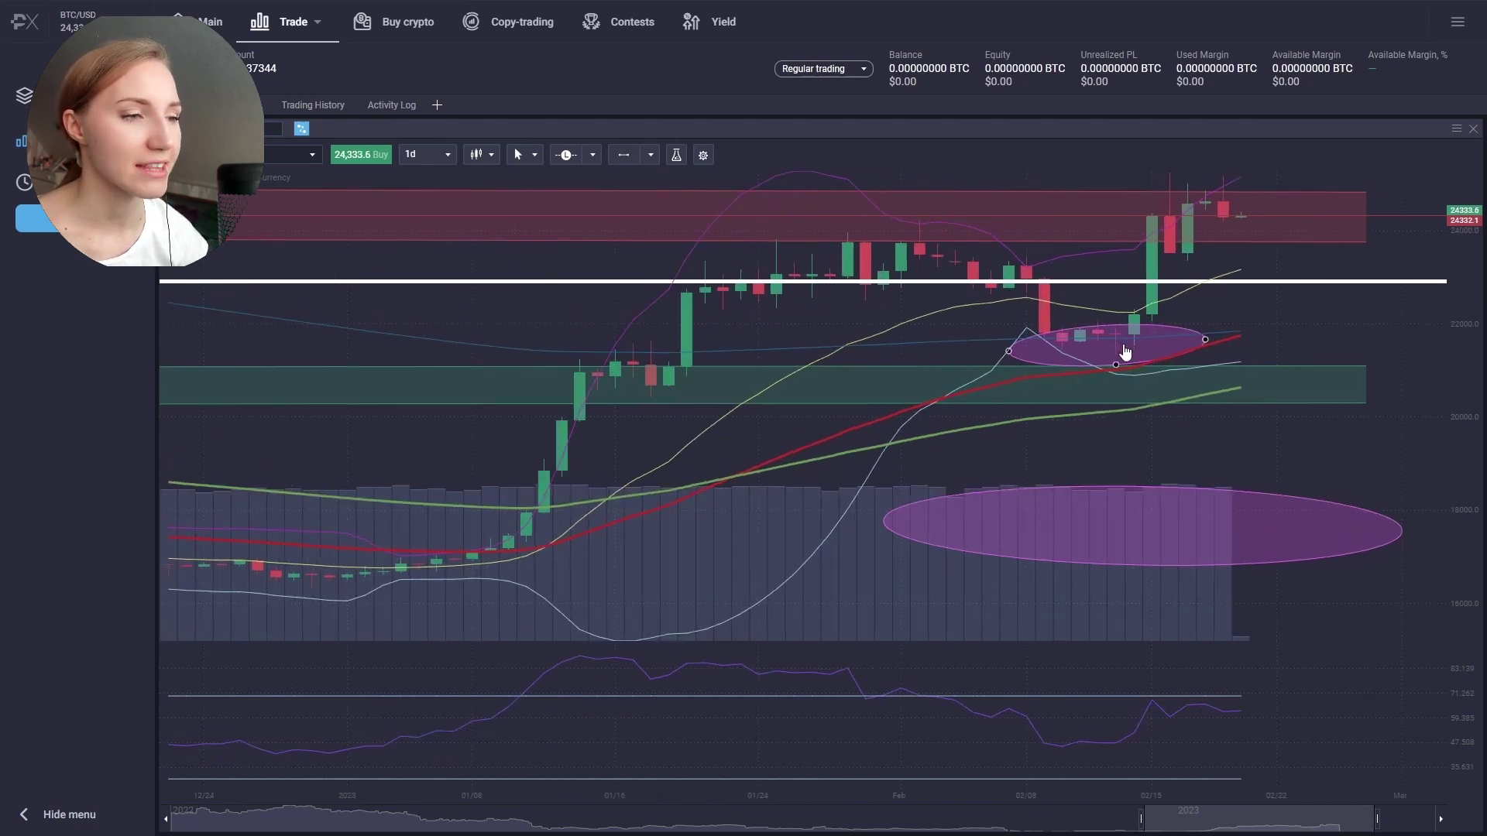
scroll(1130, 356, "down", 2)
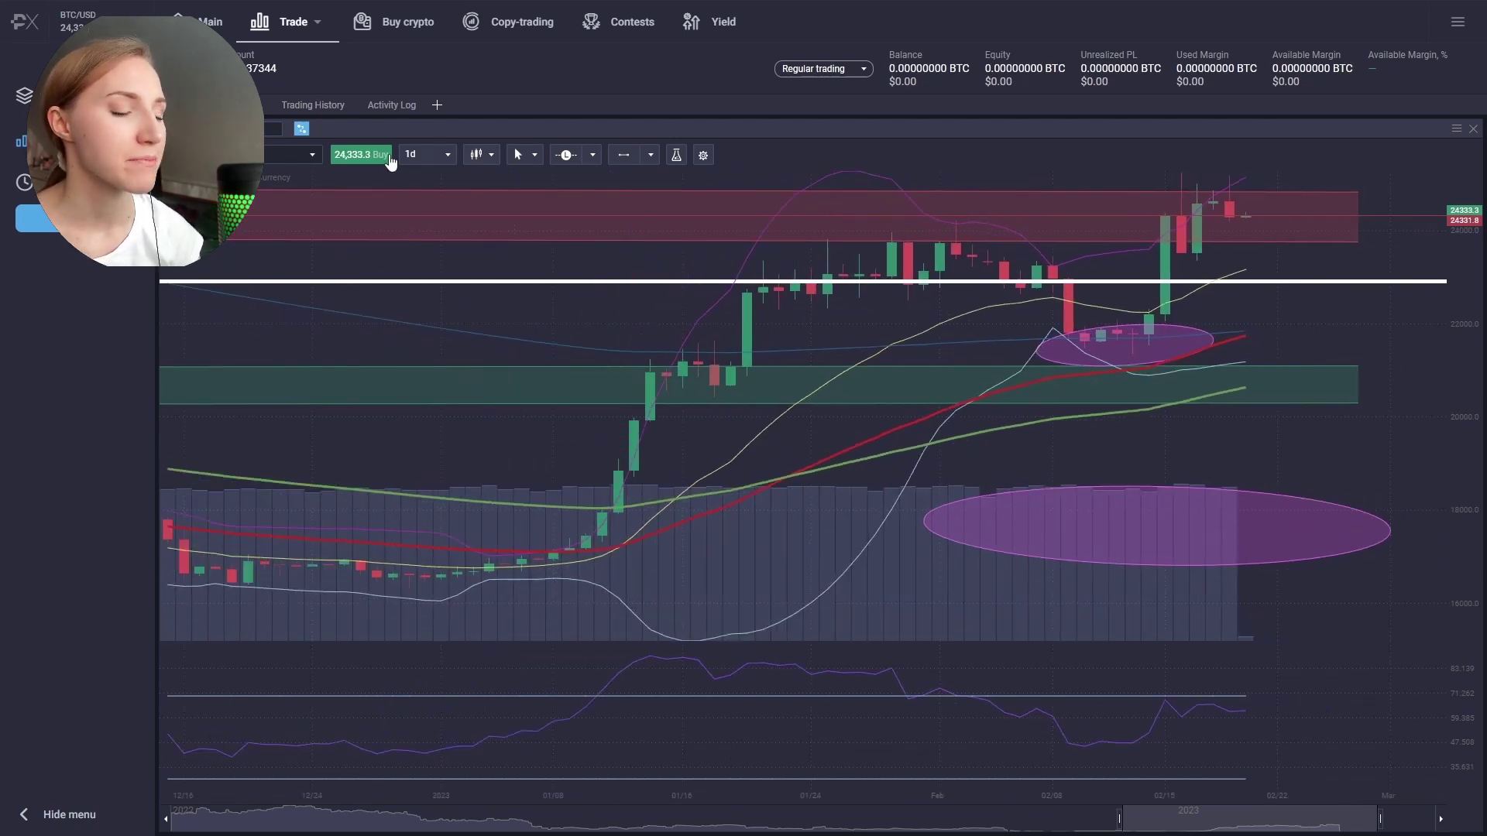
- Switch the chart to 15m candles and move it toward later dates
left_click(446, 156)
left_click(424, 217)
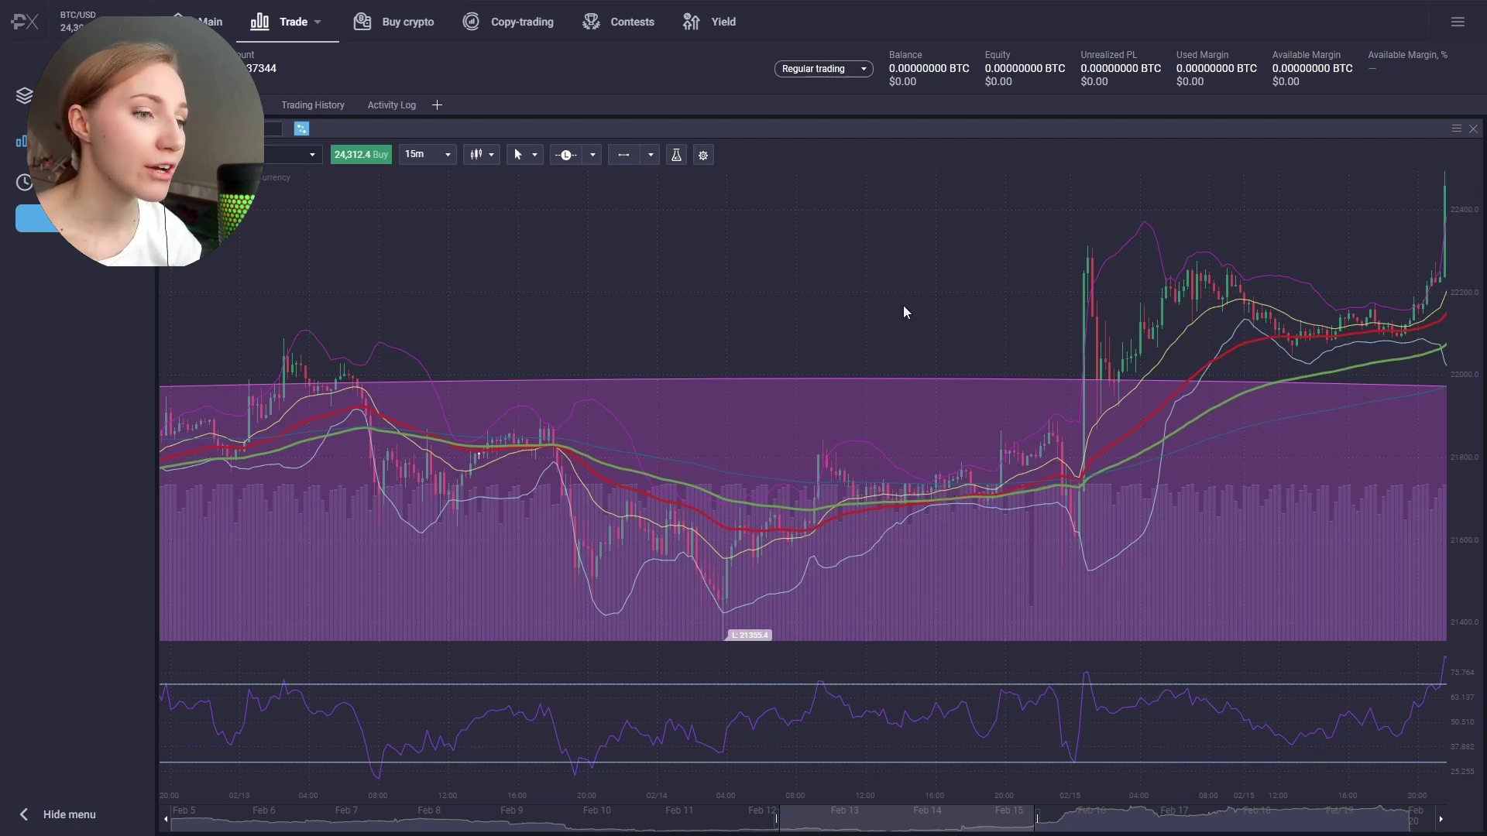
left_click_drag(903, 312, 568, 312)
scroll(760, 365, "down", 2)
left_click_drag(909, 369, 643, 396)
- Show Thursday through Monday with empty space after the latest 15-minute candles
left_click_drag(969, 398, 751, 425)
scroll(612, 279, "down", 2)
left_click_drag(1094, 206, 751, 223)
scroll(1275, 220, "down", 2)
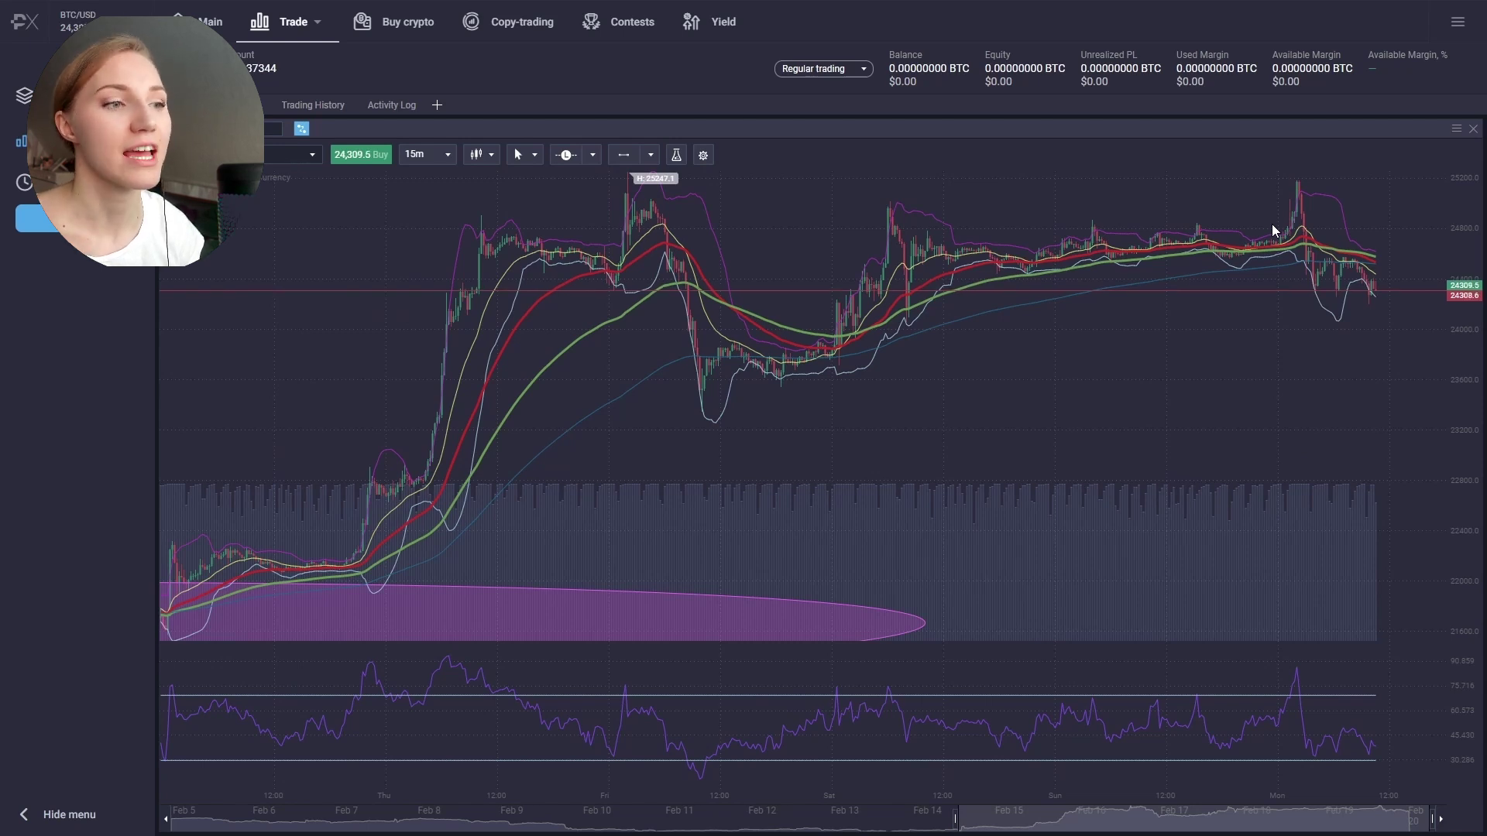
scroll(1272, 225, "up", 5)
- Switch the chart to 1d candles and nudge the red resistance zone
left_click(422, 155)
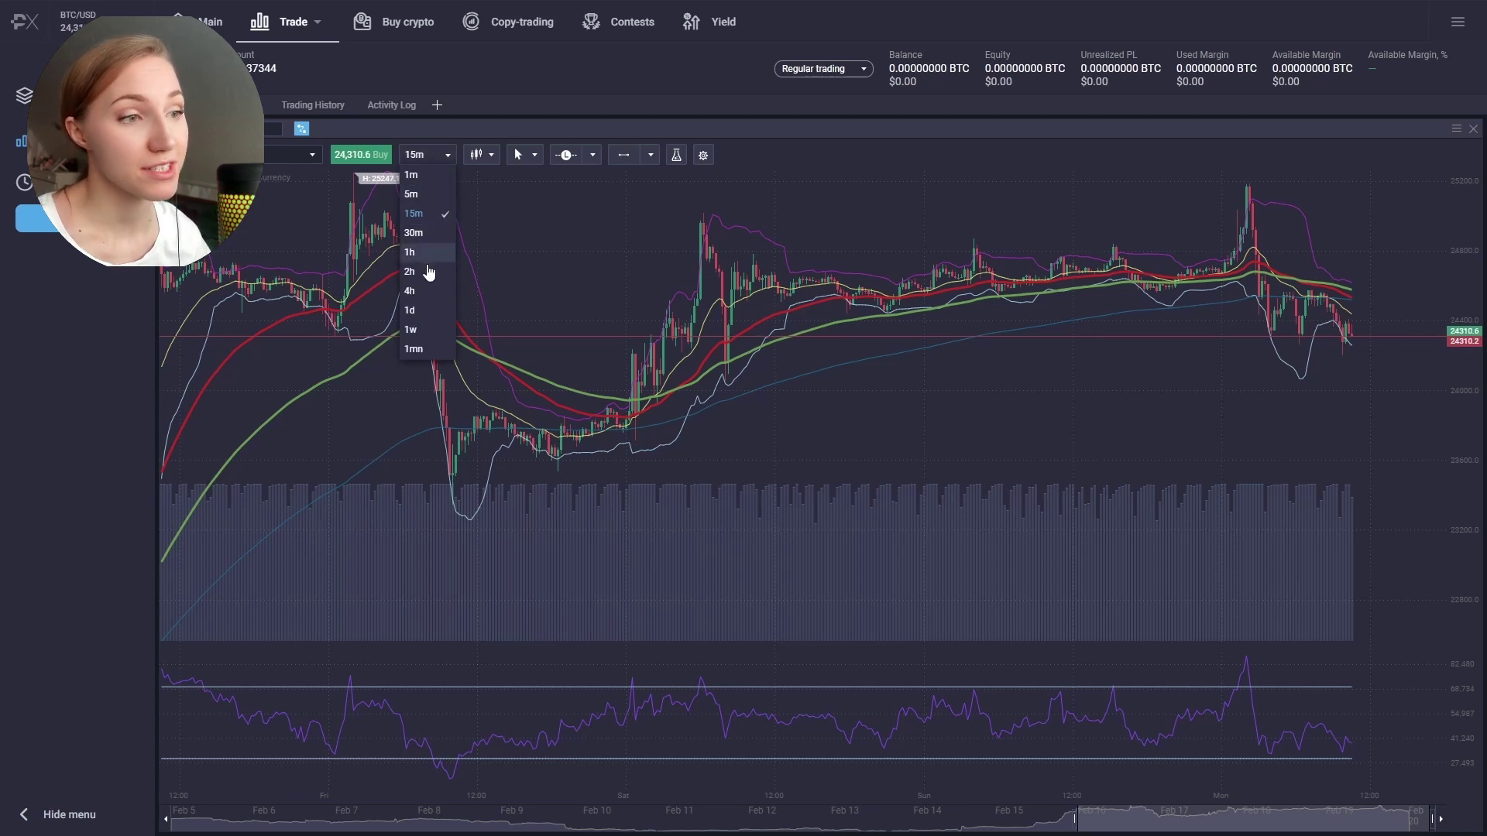
left_click(423, 311)
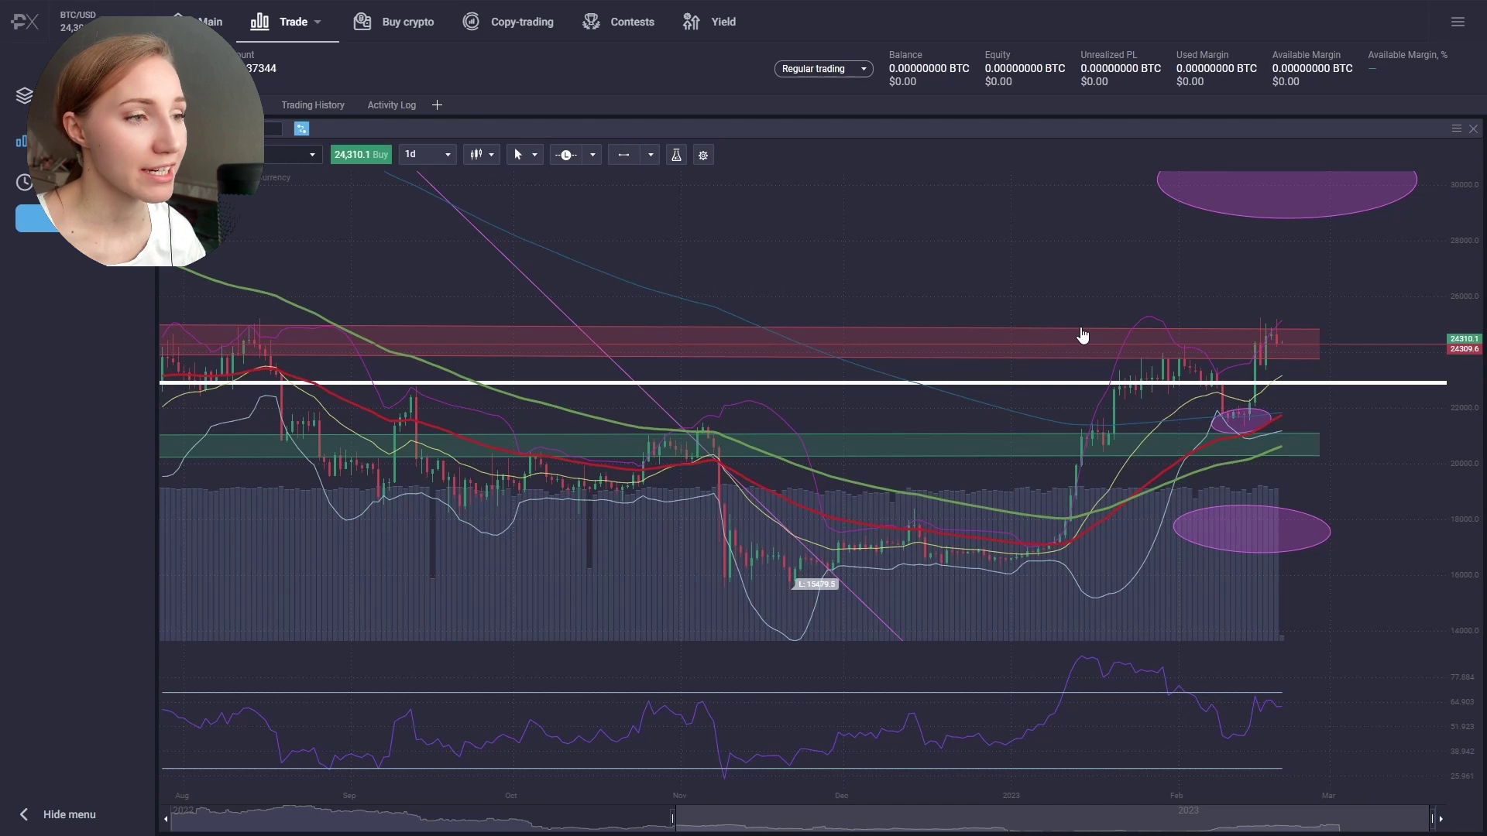
mouse_move(1142, 335)
left_mouse_down()
mouse_move(1033, 333)
mouse_move(1118, 333)
left_mouse_up()
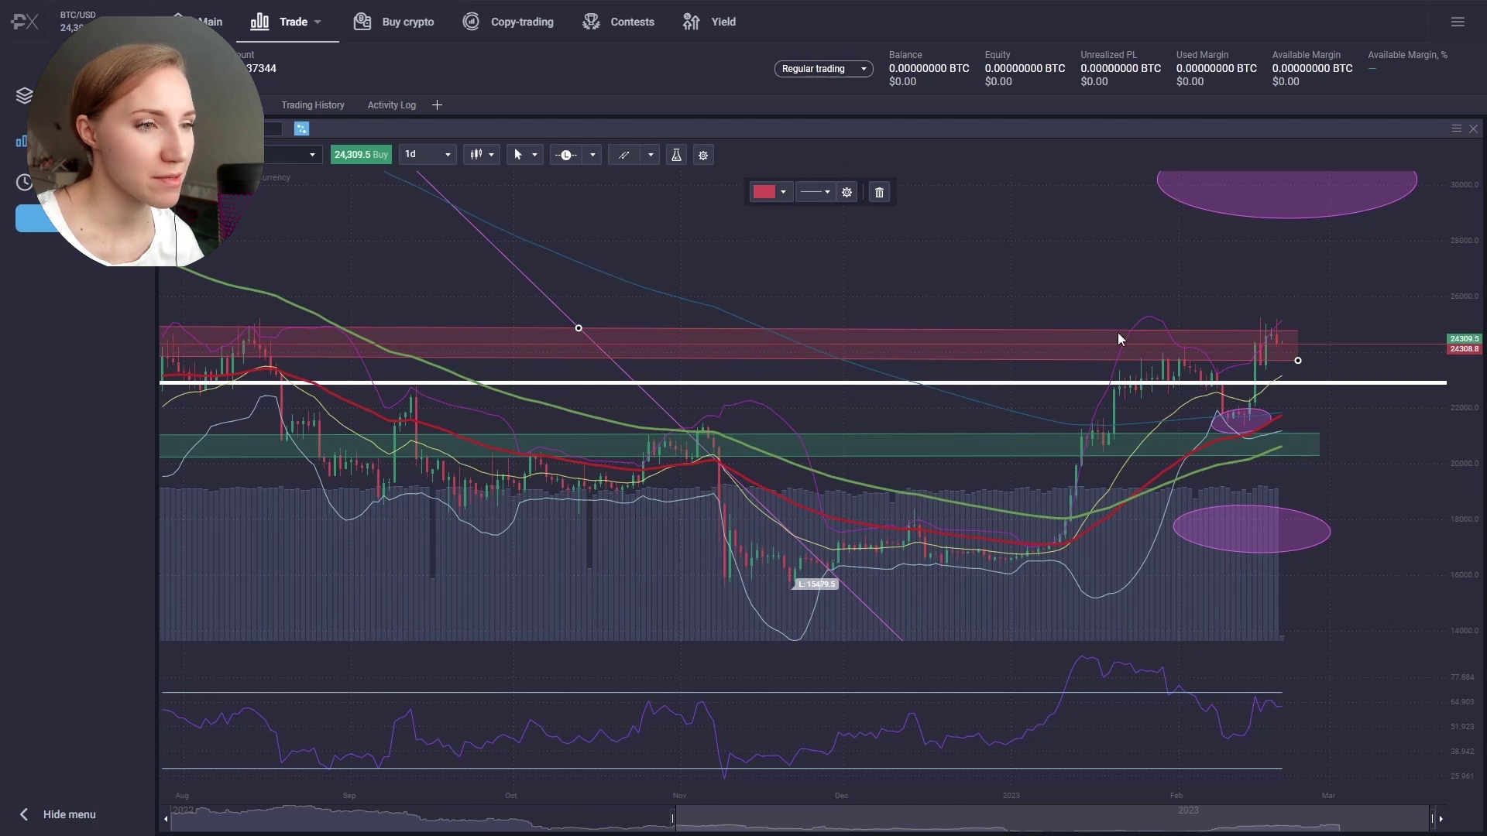
- Zoom in, reveal empty dates through March, and select the red resistance zone
scroll(1132, 405, "up", 3)
scroll(1177, 418, "up", 2)
left_click_drag(1347, 215, 1013, 307)
left_click(1167, 200)
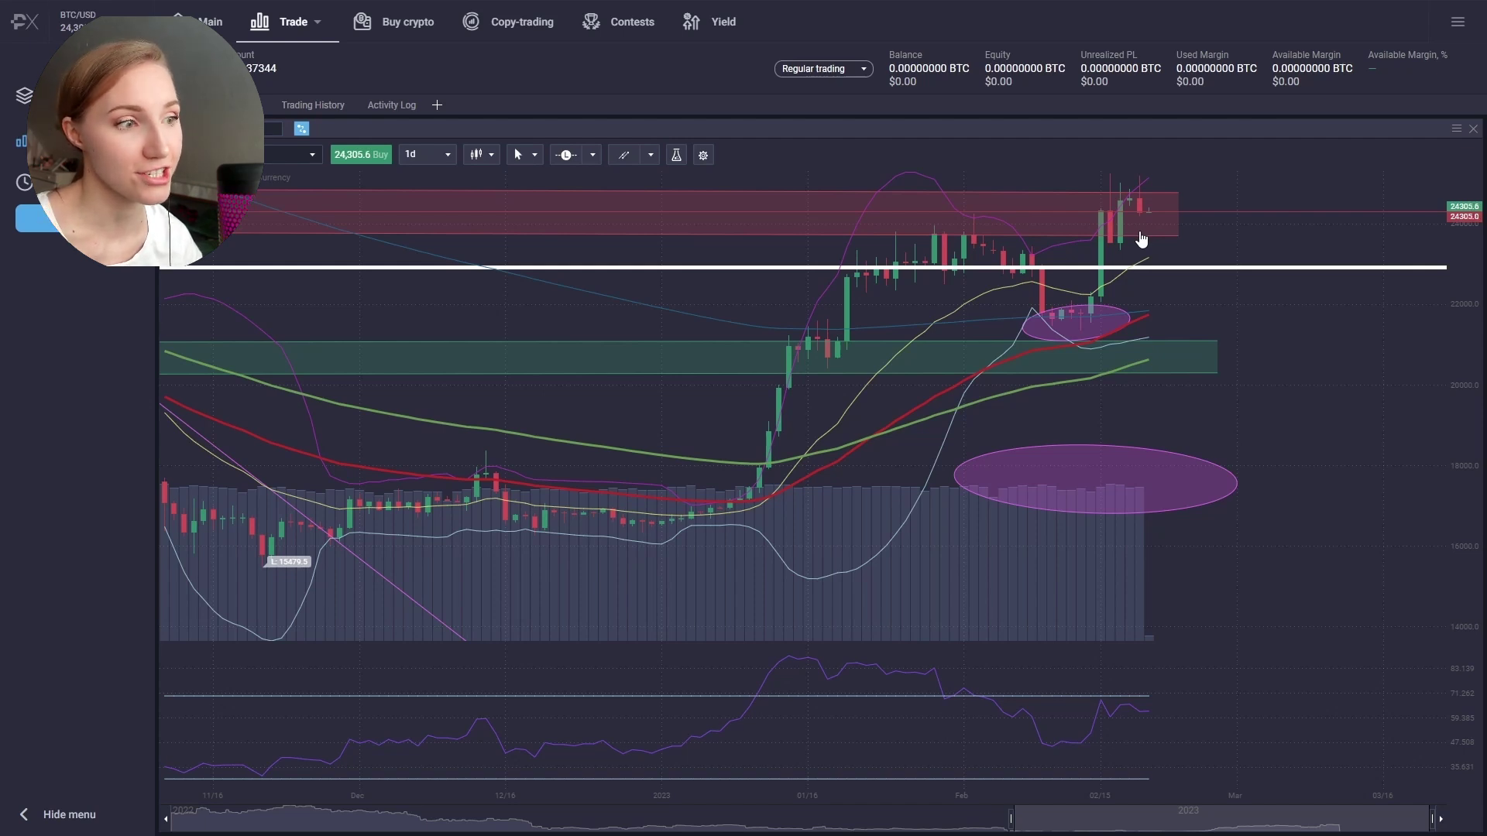
- Zoom the daily chart out to show August through March with all zones and ellipses
scroll(1164, 246, "down", 3)
scroll(1149, 350, "down", 1)
scroll(1175, 347, "down", 1)
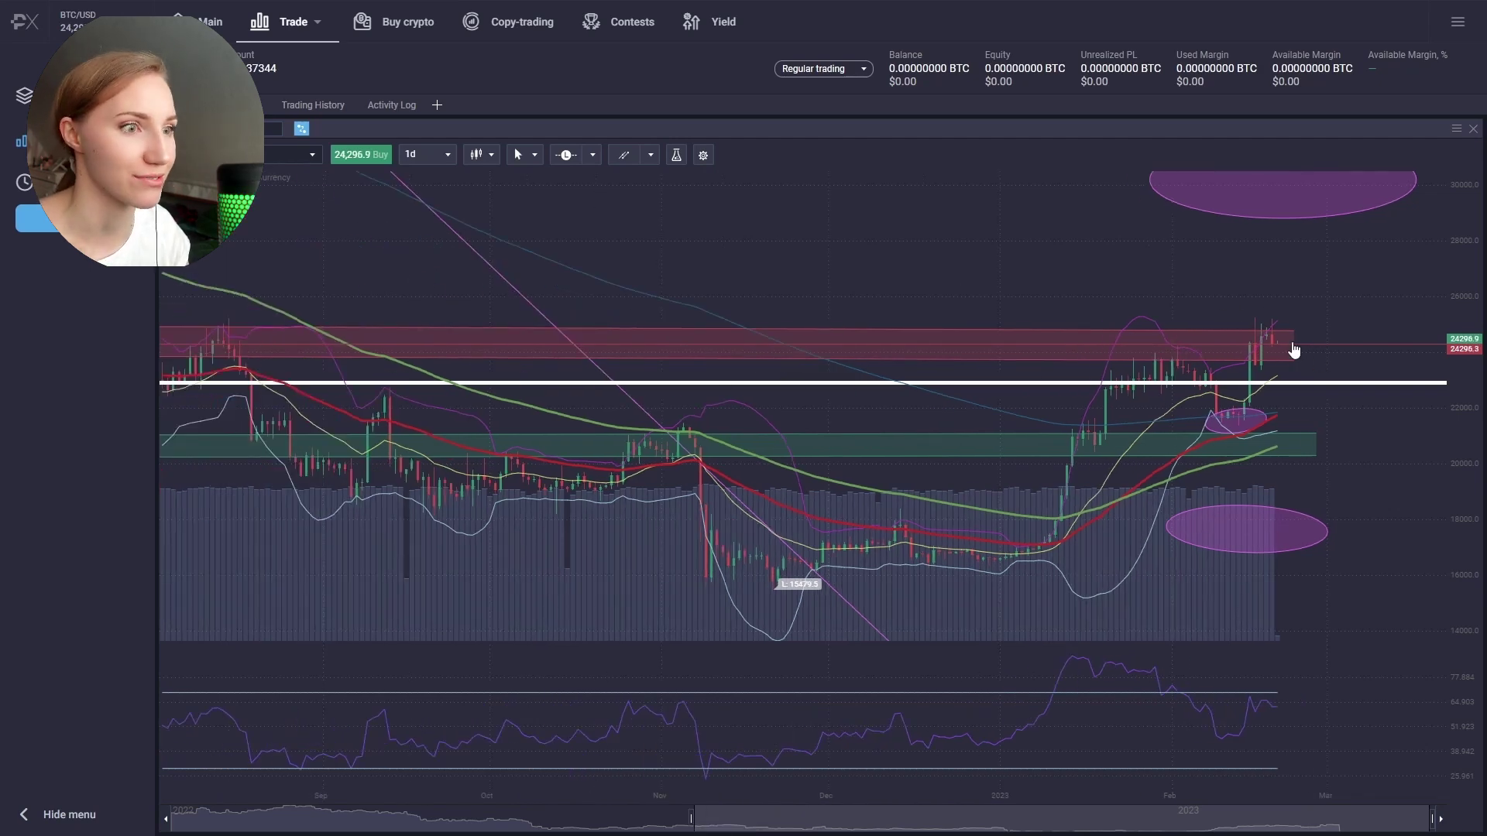
scroll(1271, 349, "down", 3)
scroll(1321, 383, "up", 5)
left_click_drag(1259, 371, 1206, 309)
scroll(1281, 341, "down", 2)
scroll(1224, 294, "down", 1)
left_click(1201, 207)
left_click(1194, 221)
left_click(1315, 211)
scroll(1208, 256, "down", 2)
scroll(1026, 299, "down", 3)
left_click(1389, 387)
left_click(1320, 452)
left_click(1325, 396)
scroll(1382, 398, "up", 2)
scroll(1383, 404, "up", 2)
scroll(1350, 231, "up", 1)
scroll(1328, 264, "down", 2)
left_click(1343, 321)
left_click(1352, 311)
left_click(1314, 308)
scroll(1322, 358, "down", 2)
scroll(1346, 423, "down", 1)
left_click(1348, 426)
scroll(1304, 345, "up", 2)
- Select the upper purple ellipse, zoom out to 1w candles, and pan to 2019–2020
left_click(1380, 343)
scroll(1165, 541, "down", 3)
scroll(1262, 579, "down", 3)
scroll(1094, 540, "down", 5)
left_click_drag(604, 542, 783, 541)
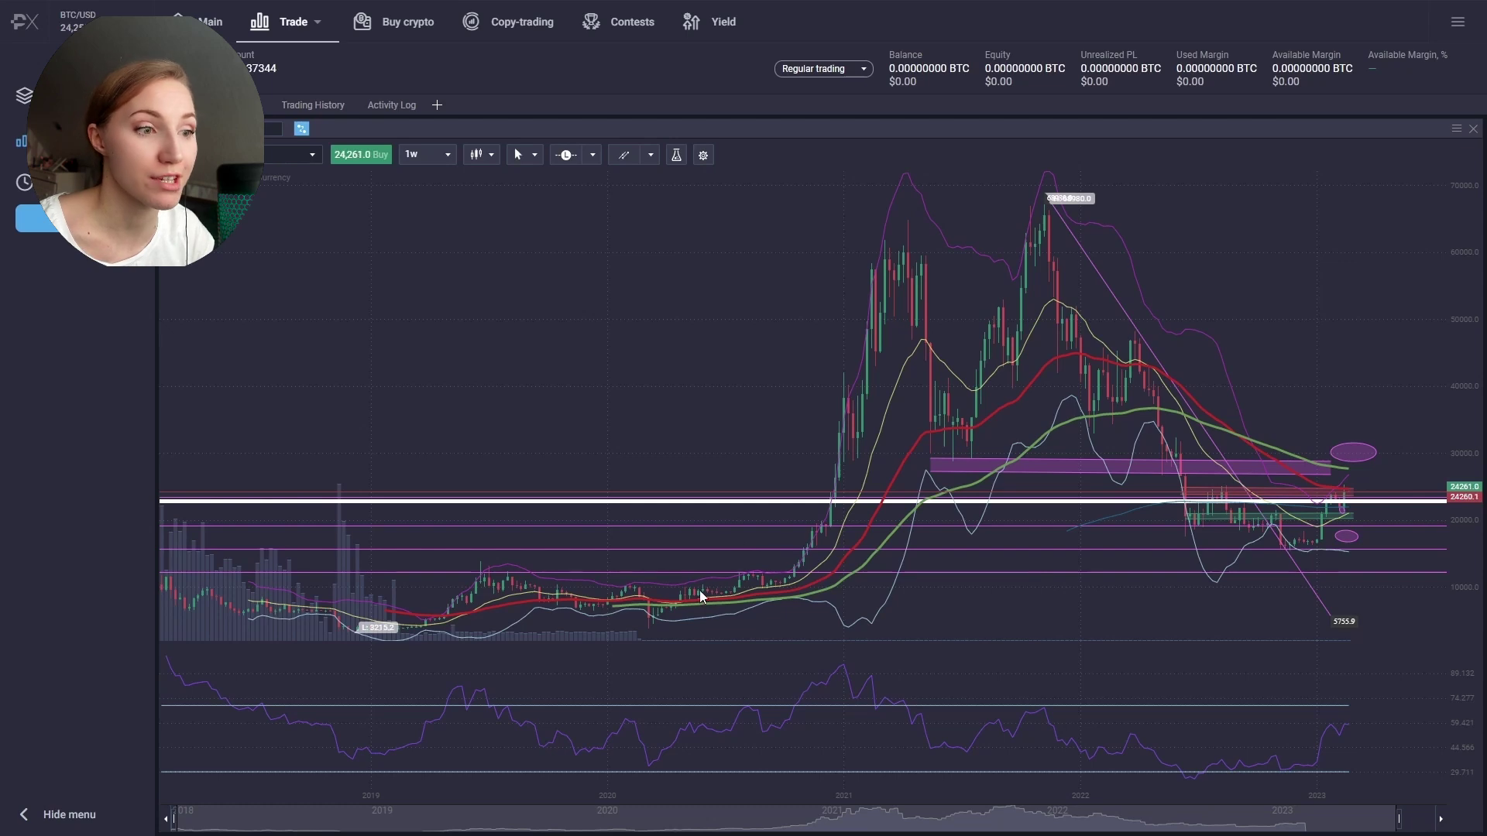
scroll(699, 590, "up", 6)
left_click_drag(668, 559, 1030, 501)
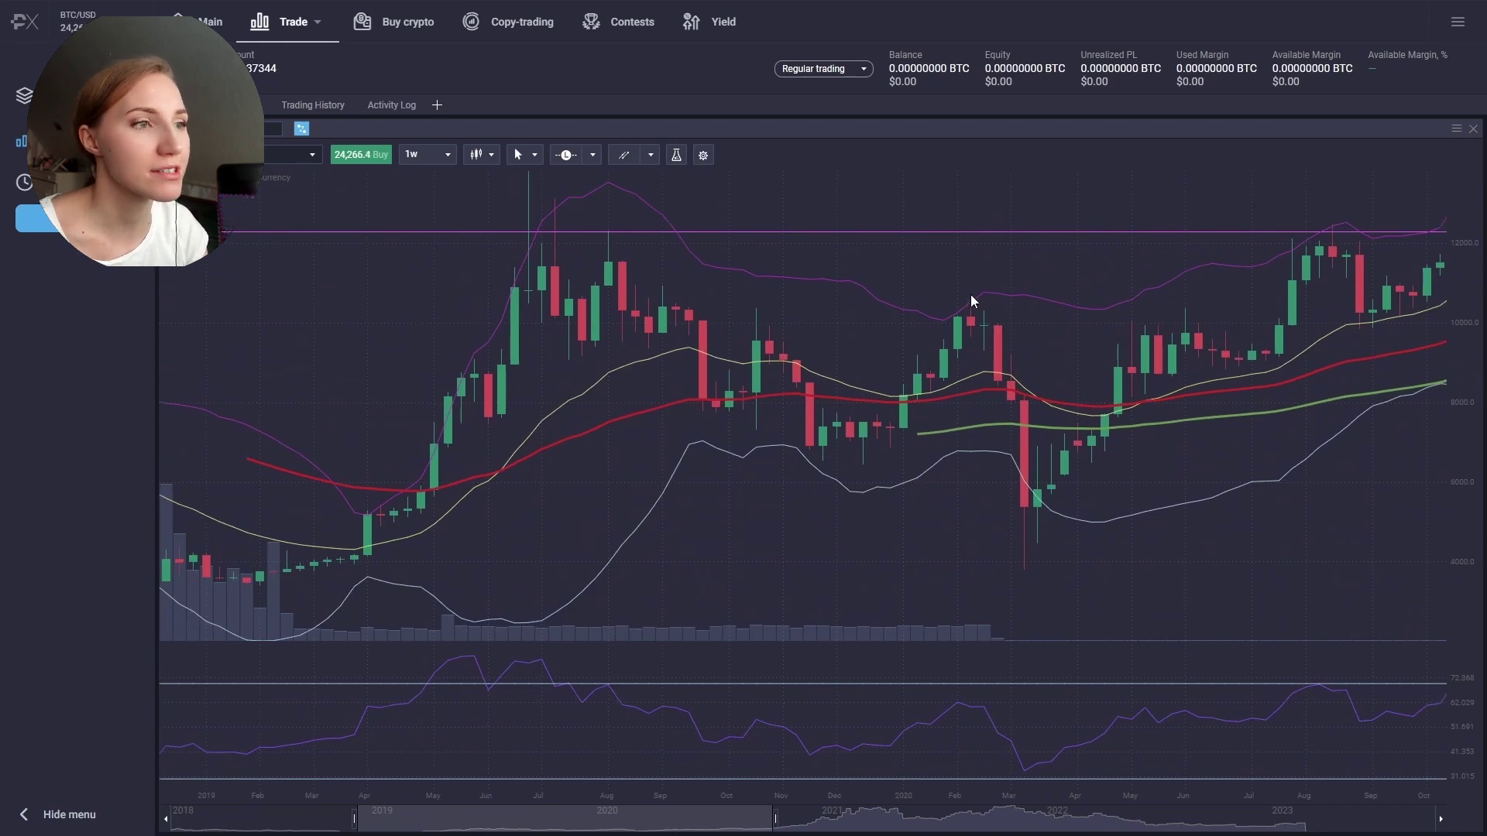